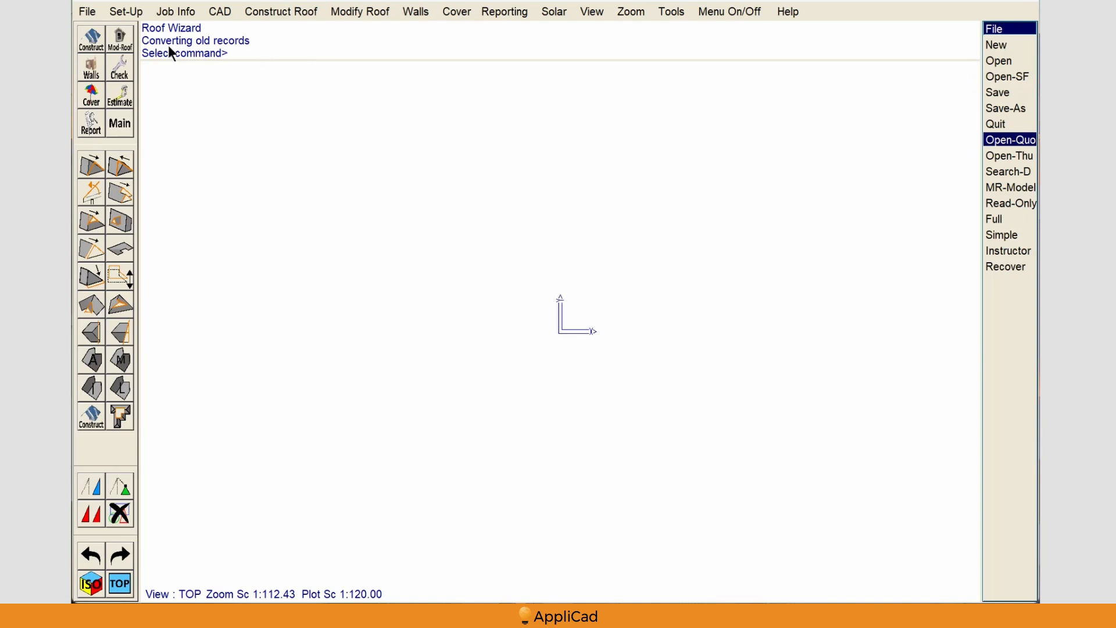
Open the RW-3D sub-figure from the Roofwiz.dab database, searching the database files for "roofwiz"
left_click(88, 13)
left_click(88, 14)
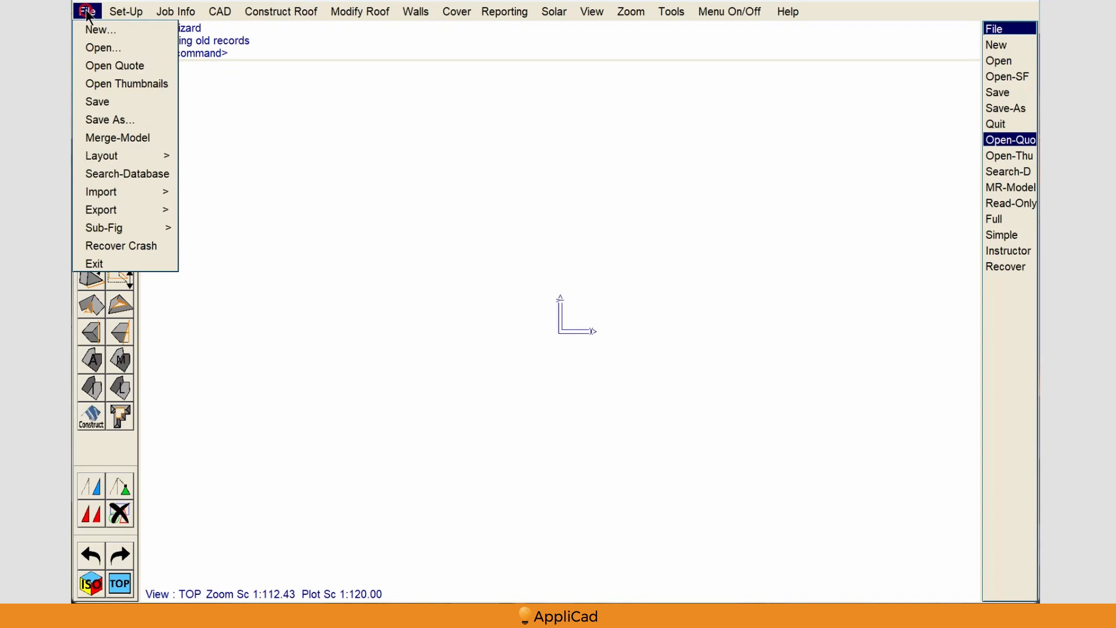
mouse_move(117, 230)
left_click(200, 228)
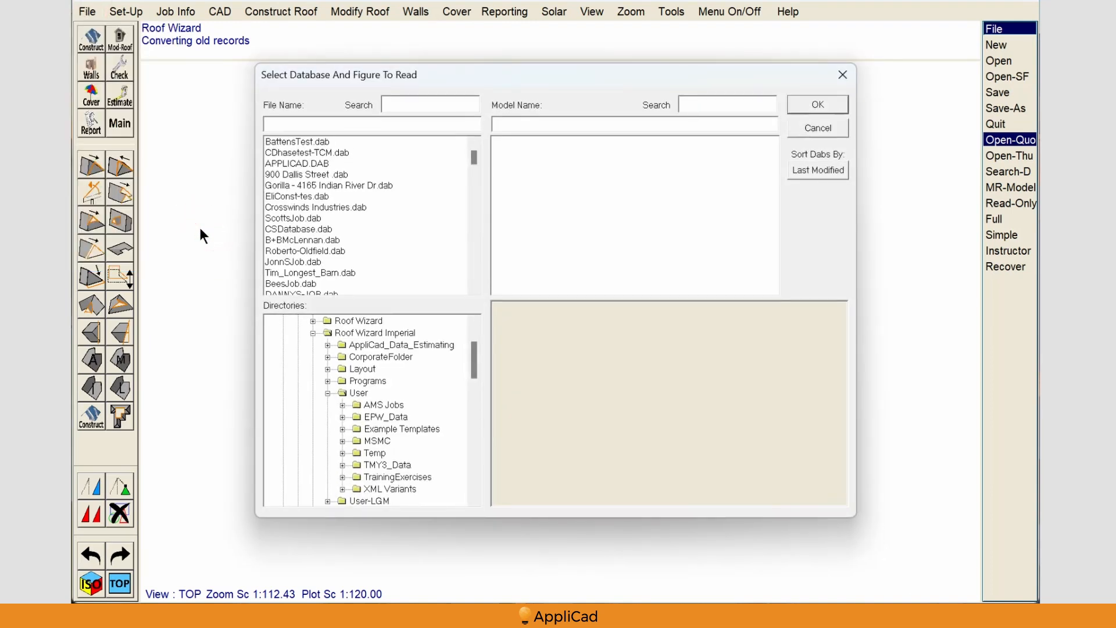
left_click(387, 102)
type("roofwiz")
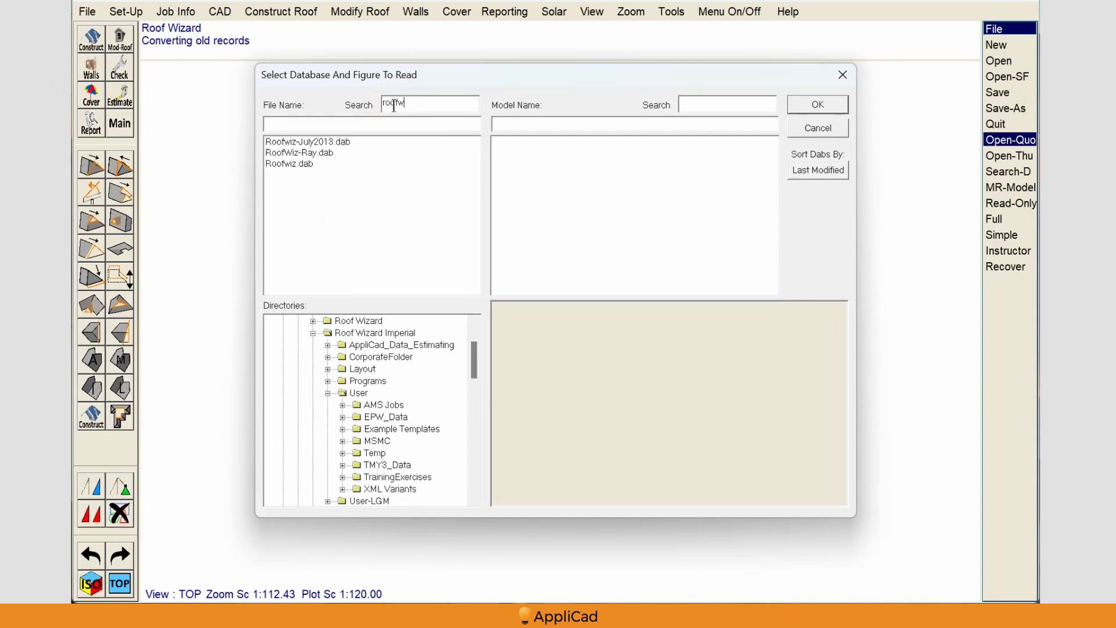
left_click(306, 165)
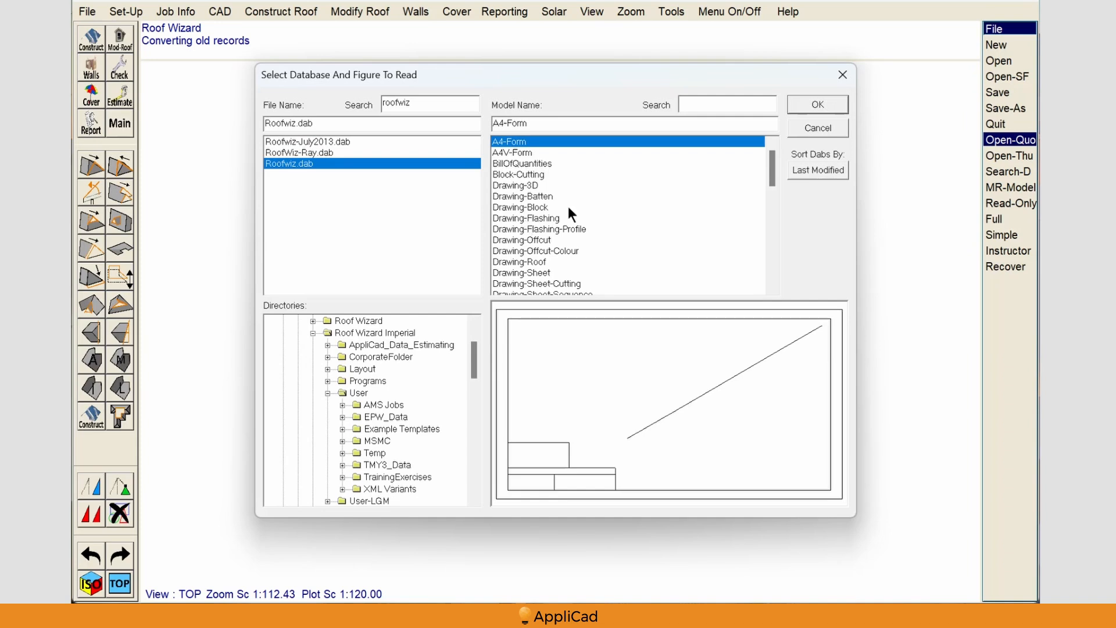
left_click_drag(772, 164, 760, 235)
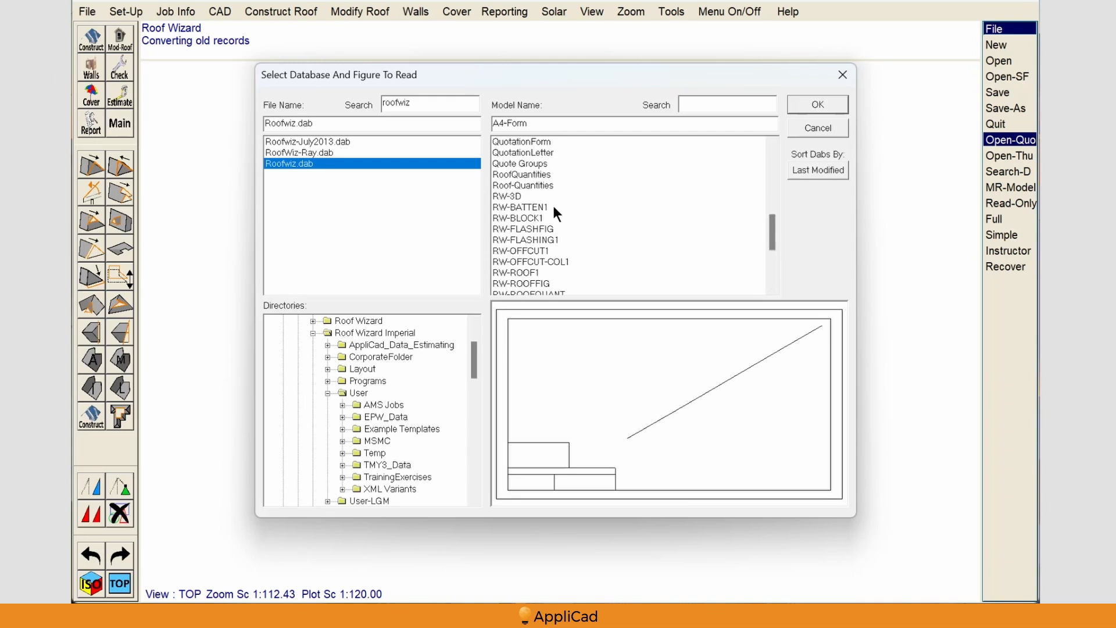
left_click(507, 196)
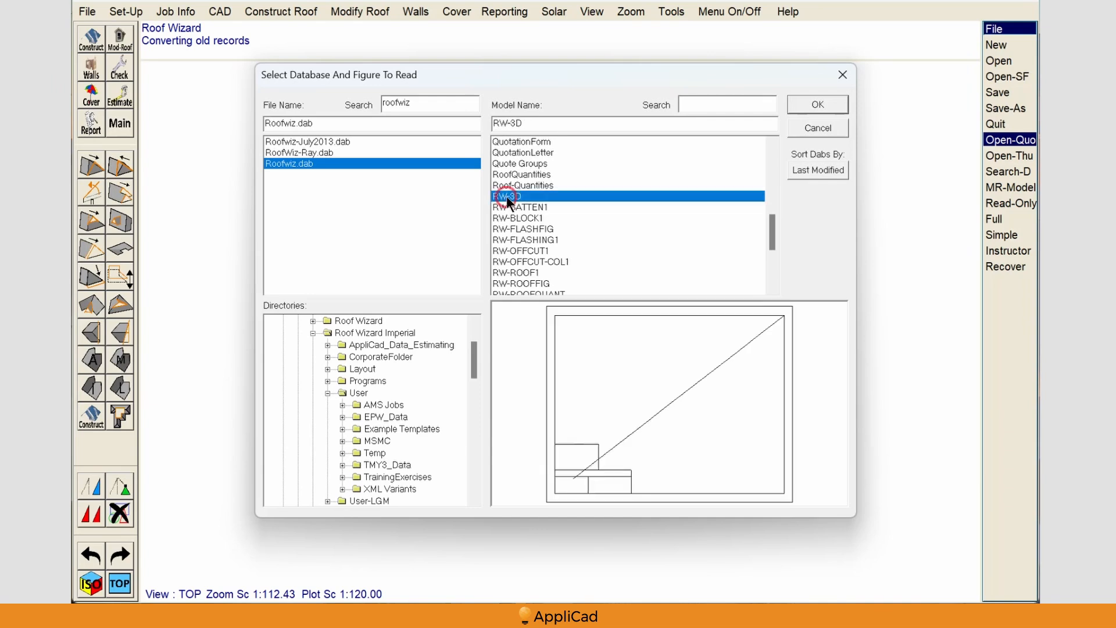
left_click(818, 106)
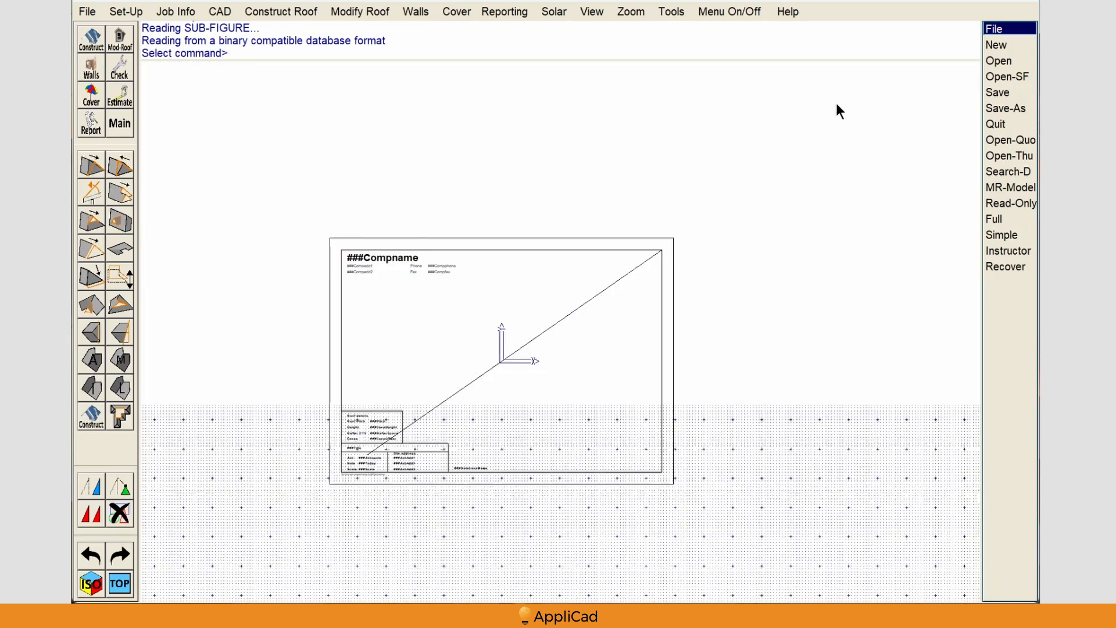
Change the CPL origin to the lower-left corner of the form's outer border
scroll(479, 394, "up", 2)
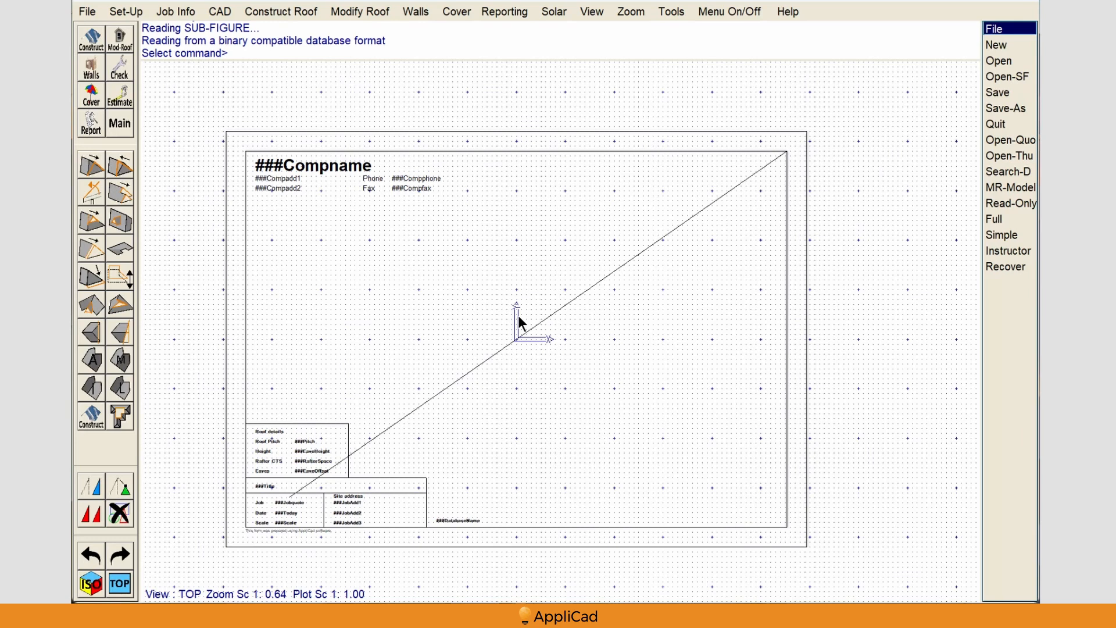
left_click(220, 12)
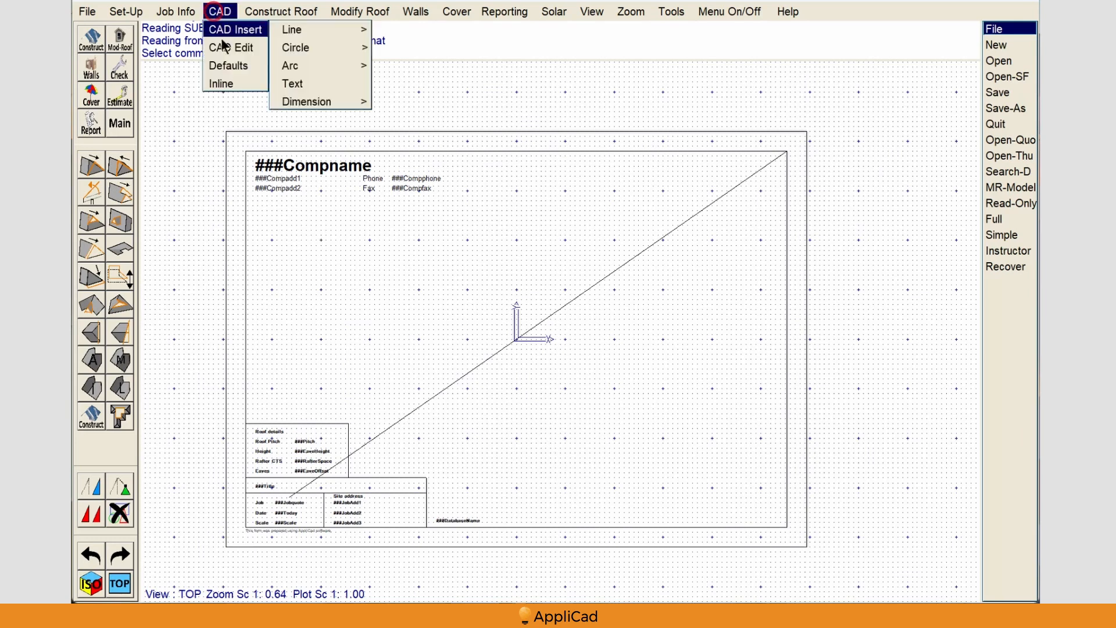
mouse_move(232, 48)
mouse_move(314, 83)
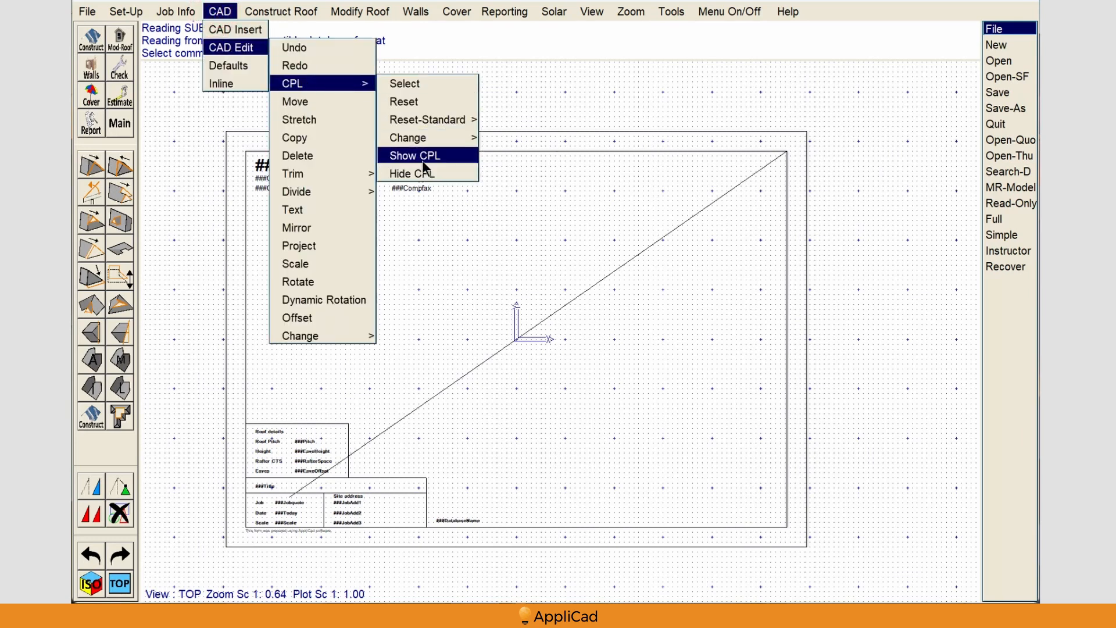
mouse_move(423, 140)
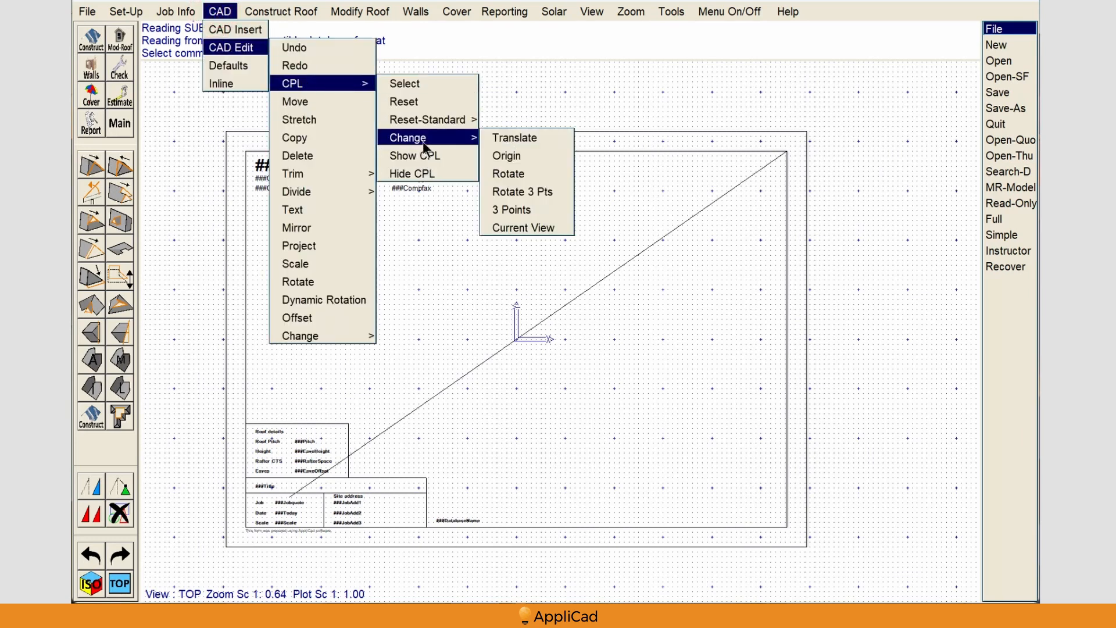
left_click(512, 155)
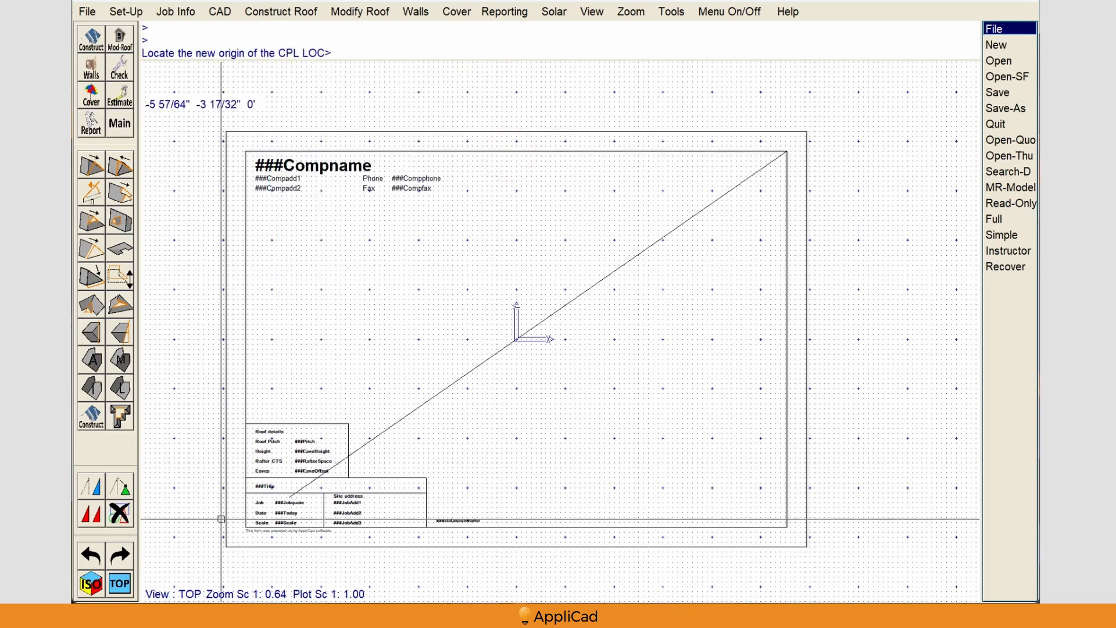
middle_click(225, 547)
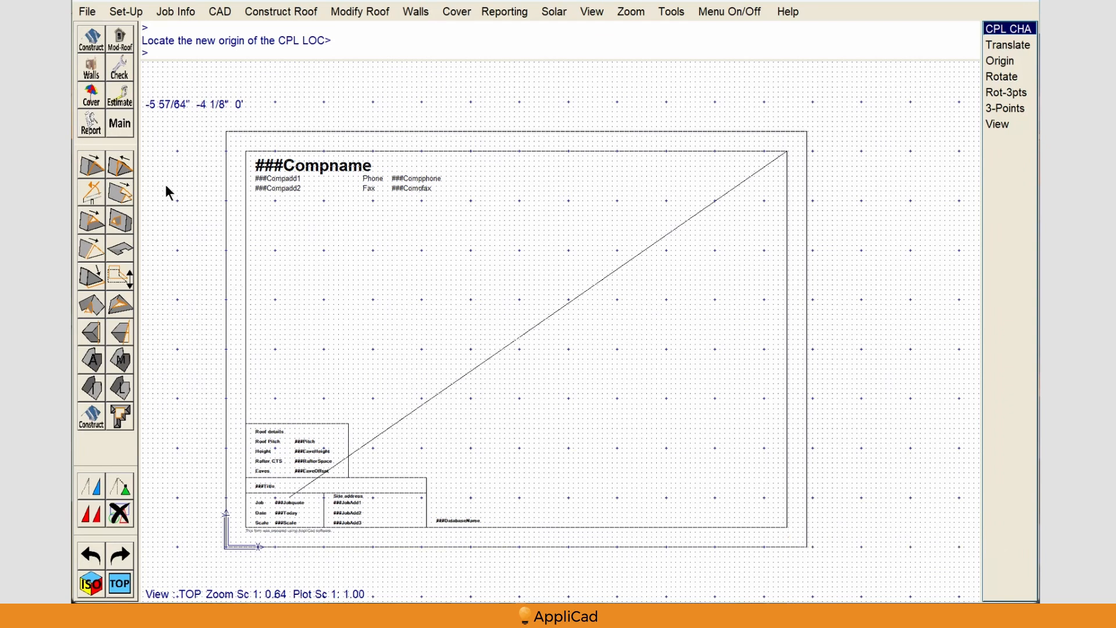
Draw an 11" by 8.5" rectangle starting at the lower-left corner of the form's outer border
left_click(219, 12)
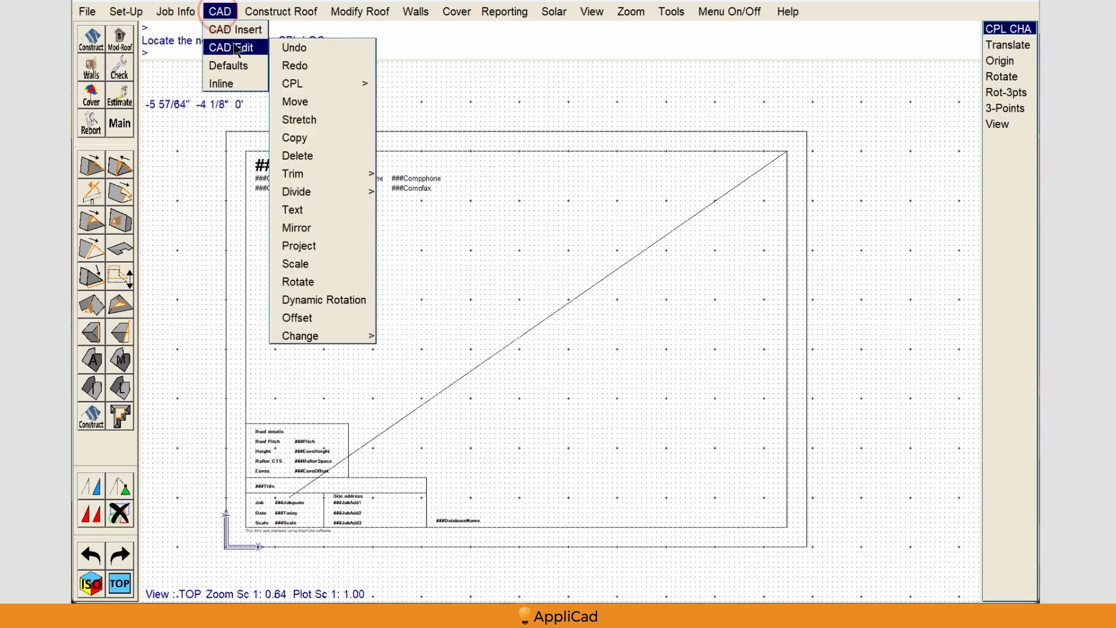
mouse_move(235, 29)
mouse_move(330, 30)
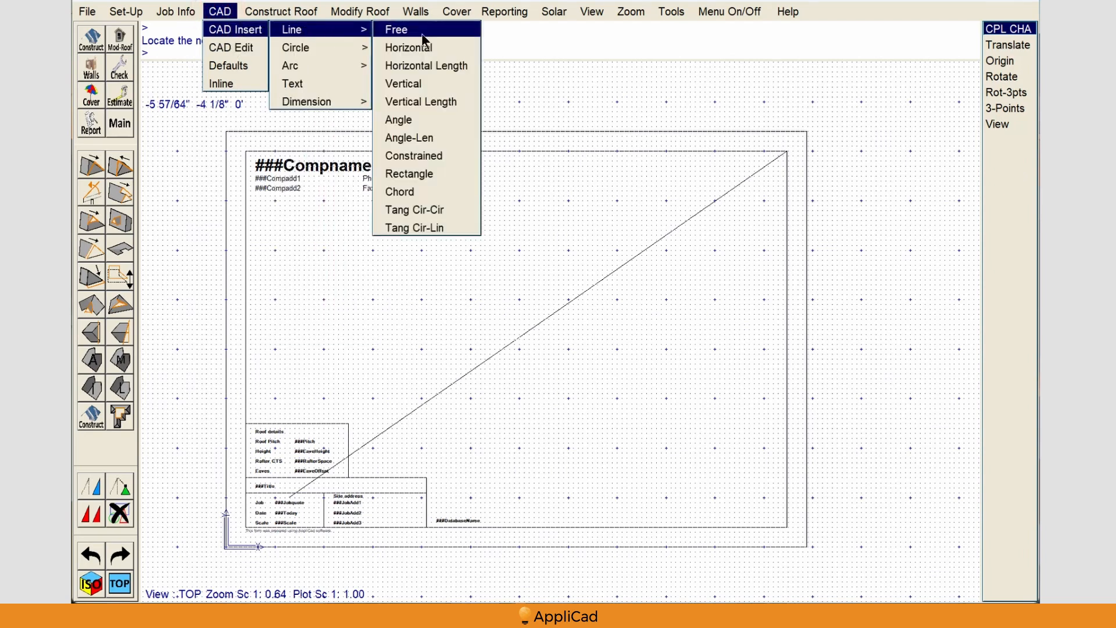
left_click(424, 172)
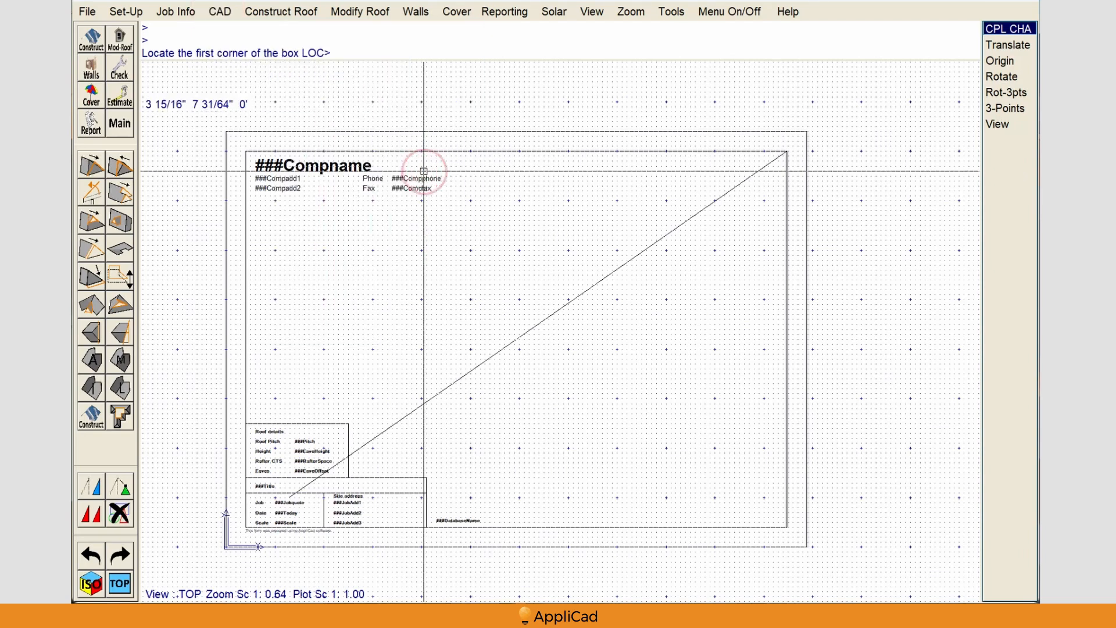
middle_click(225, 547)
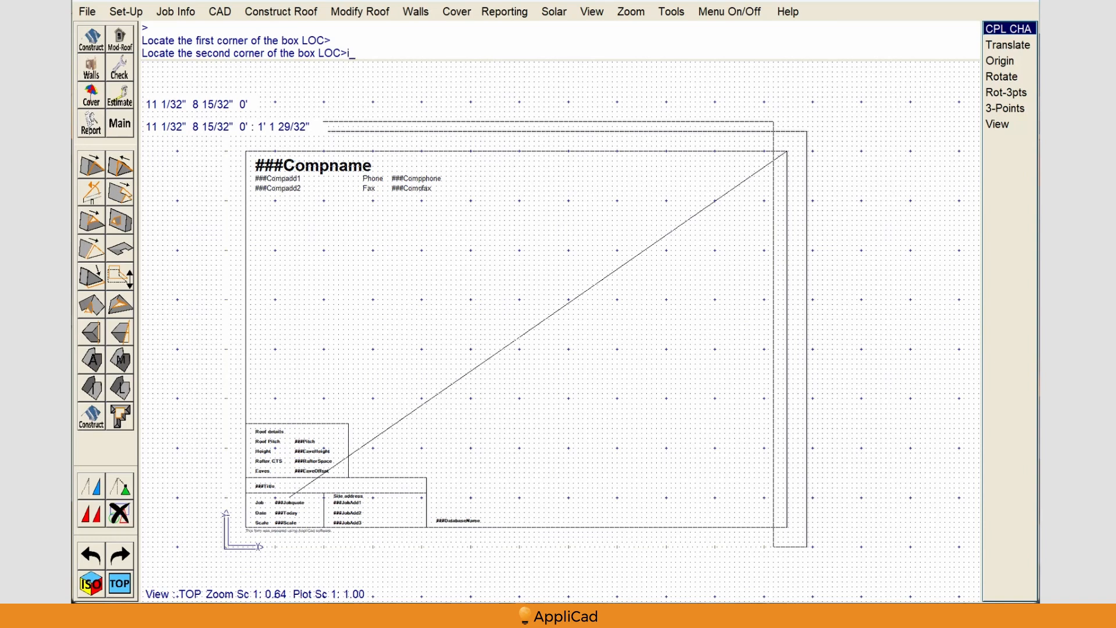
type("11\",8.5")
key("Return")
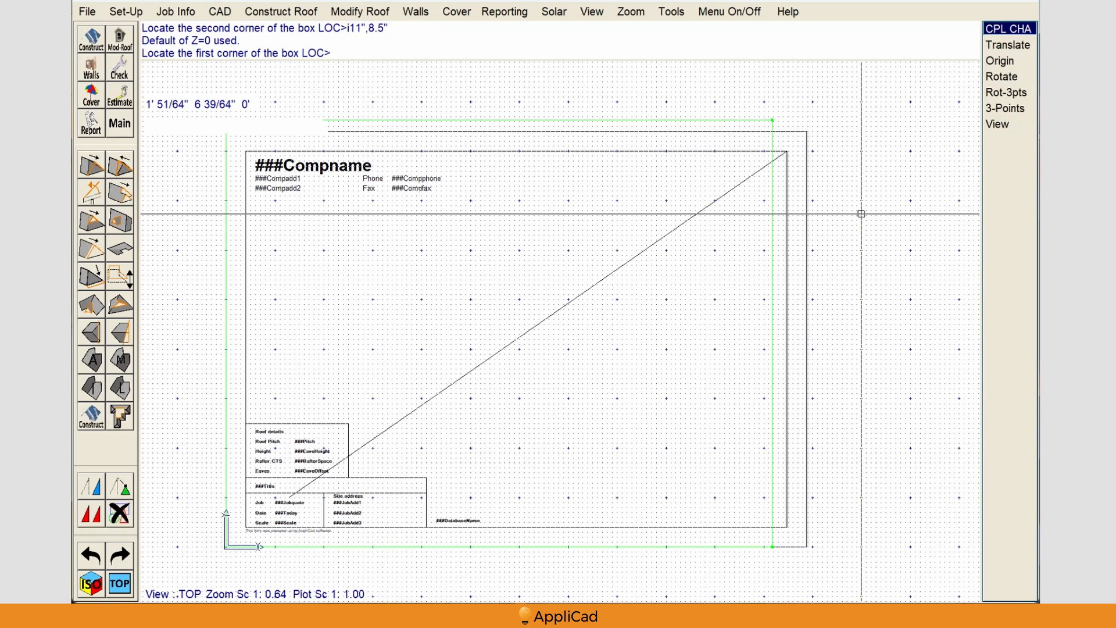
key("Escape")
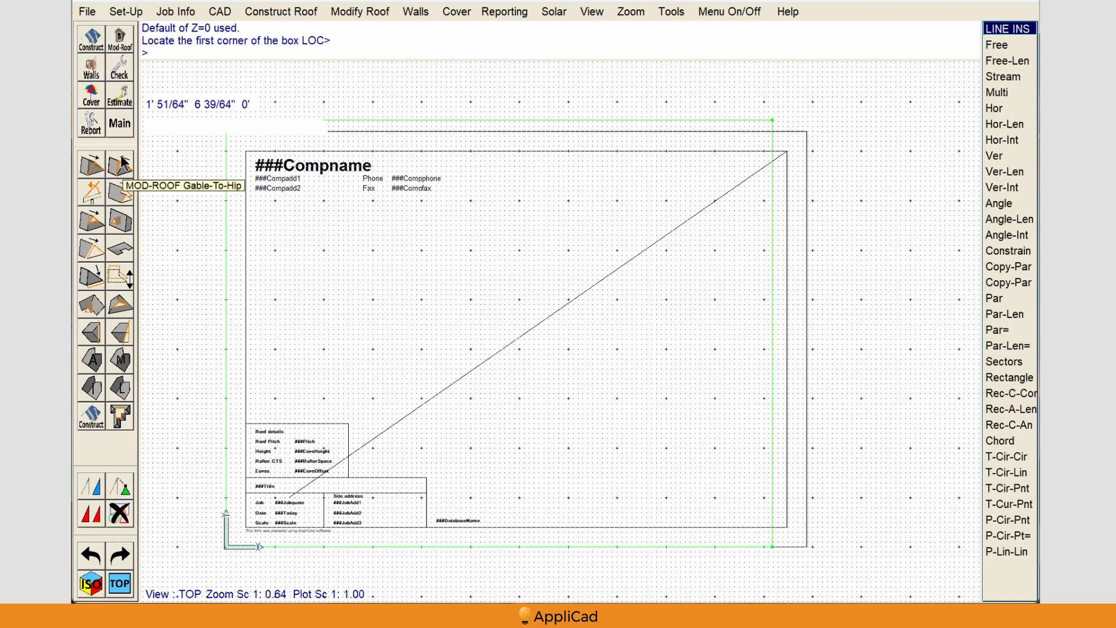
Try to group-stretch the form's top border lines and company header text up to the rectangle's top edge
left_click(91, 41)
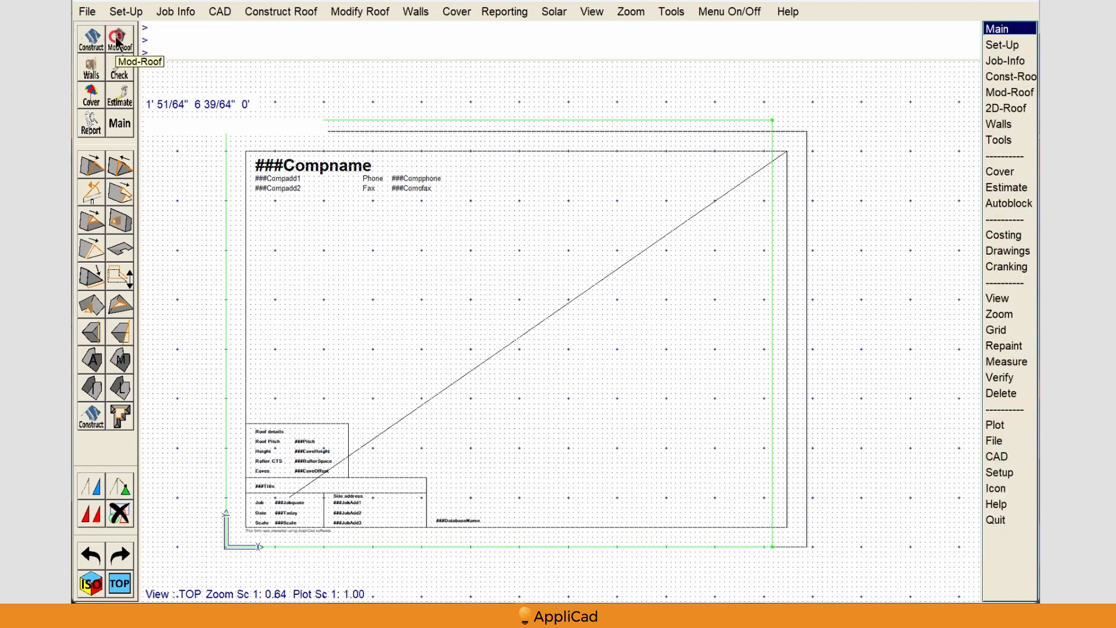
left_click(124, 491)
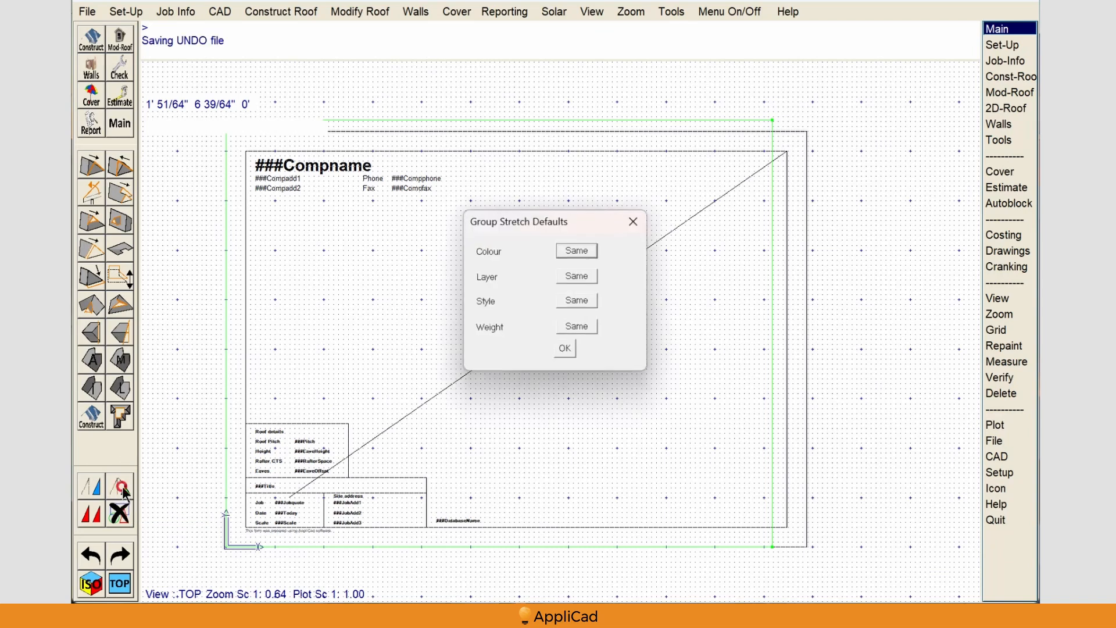
left_click(565, 348)
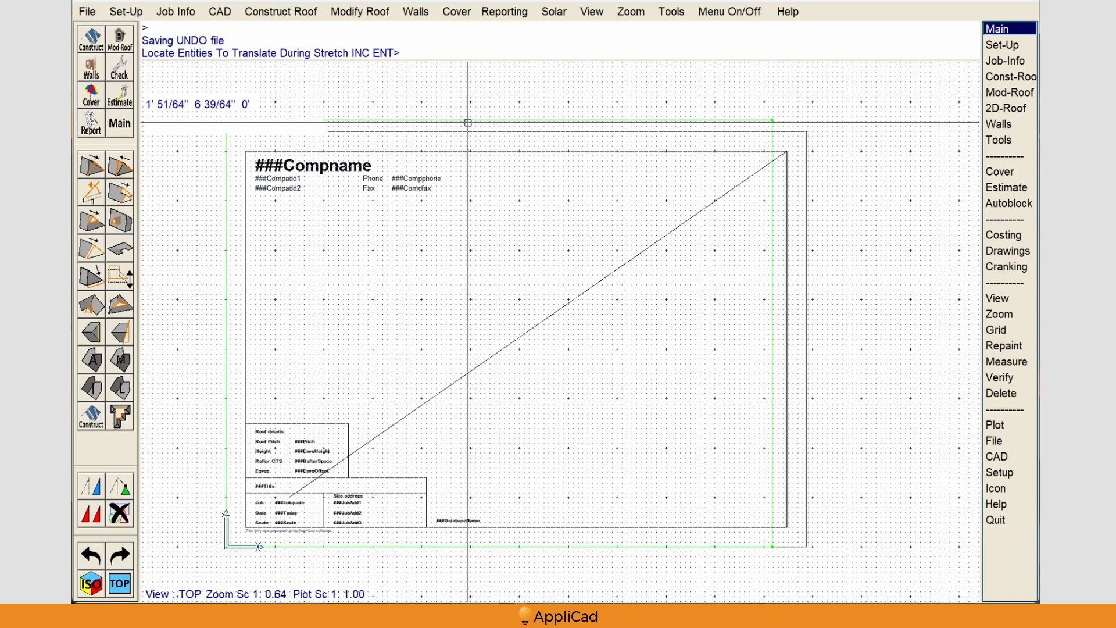
left_click(211, 128)
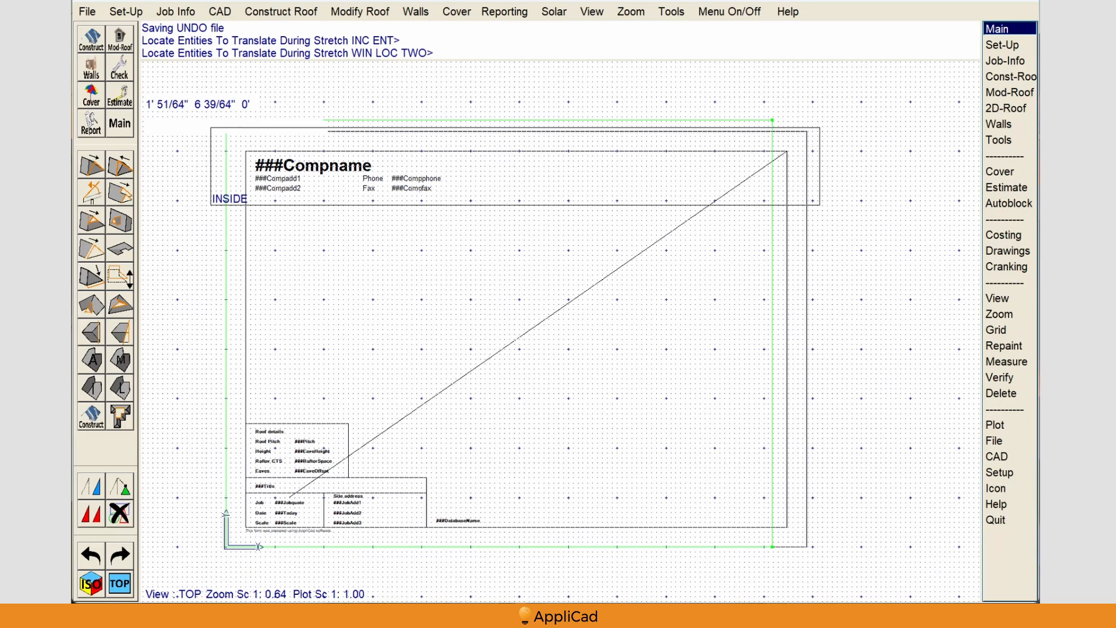
left_click(820, 204)
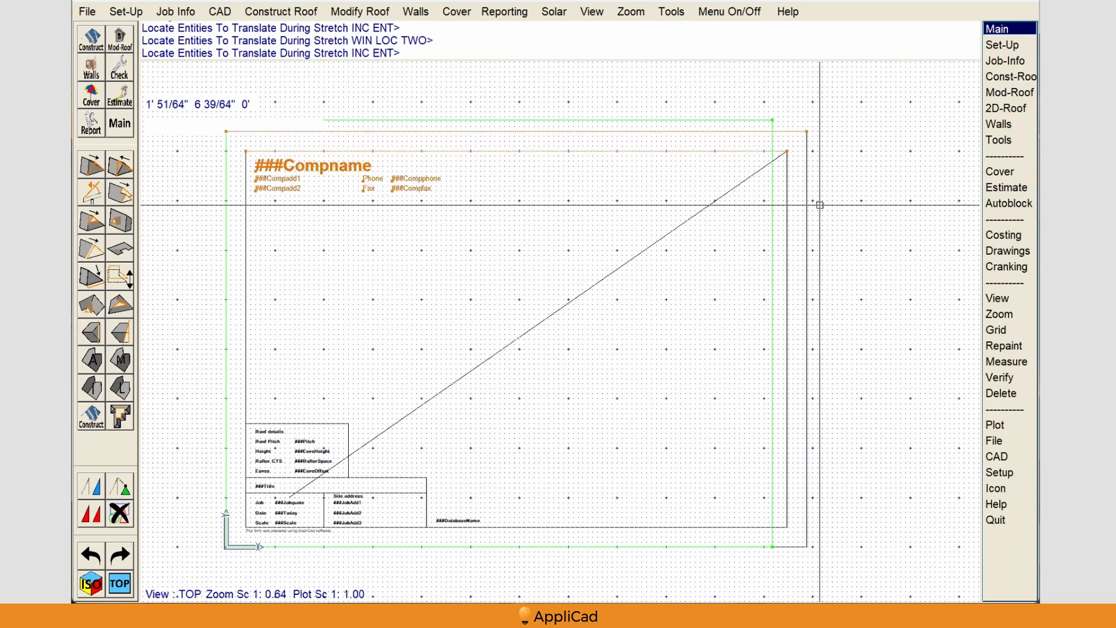
scroll(224, 169, "down", 1)
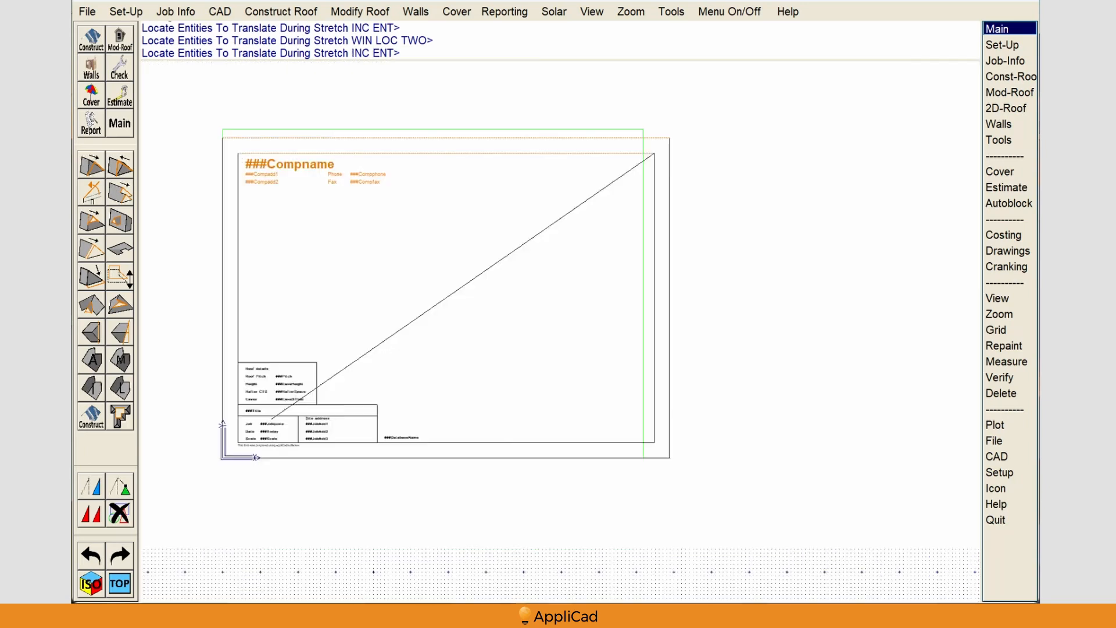
right_click(253, 192)
key("Return")
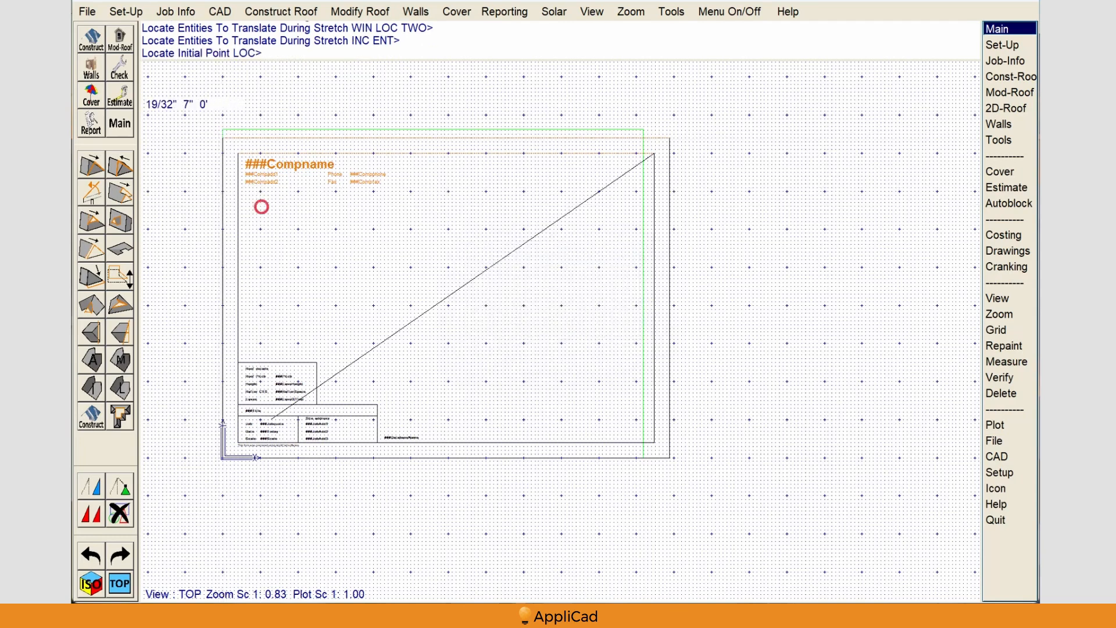
middle_click(222, 139)
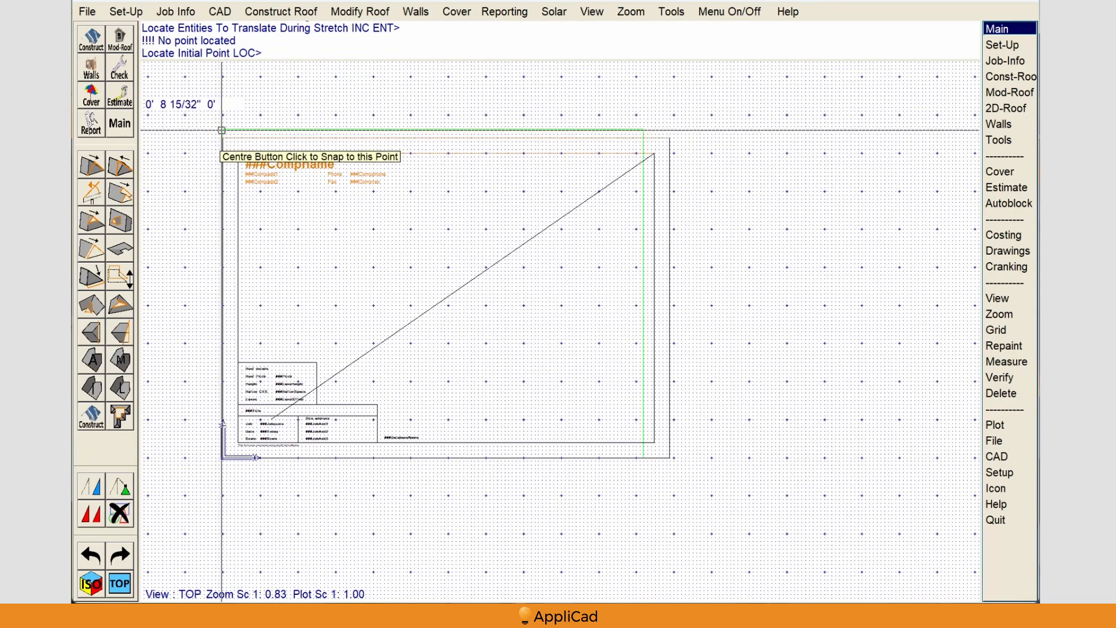
middle_click(222, 131)
left_click(201, 202)
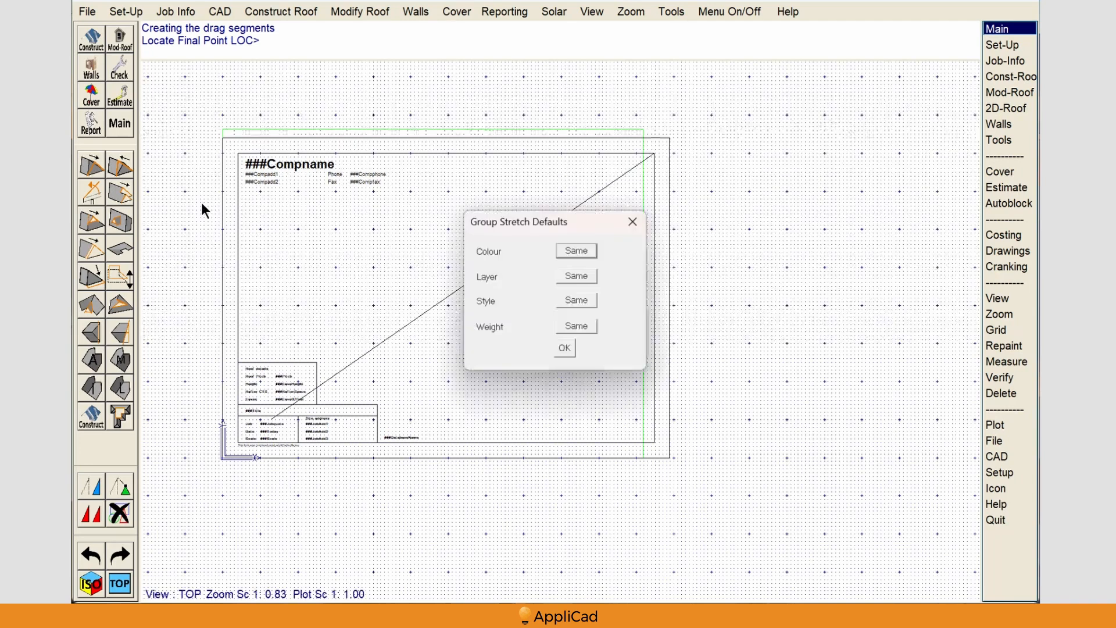
Stretch the top border lines and company header text from the outer border's upper-left corner to the rectangle's upper-left corner, keeping the defaults
left_click(562, 348)
left_click(189, 134)
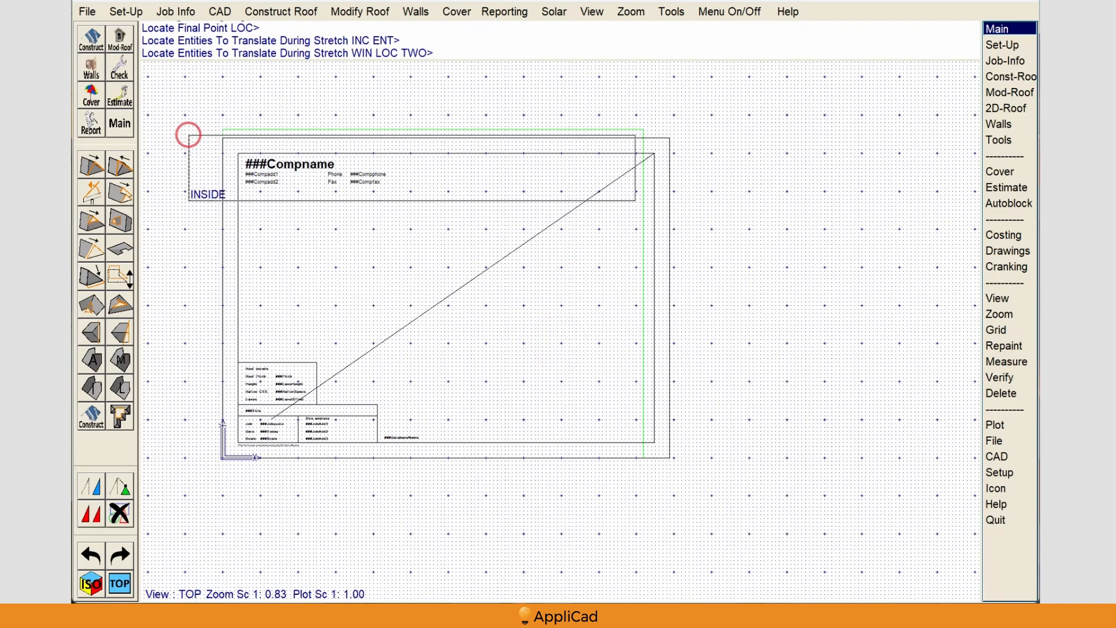
left_click(686, 202)
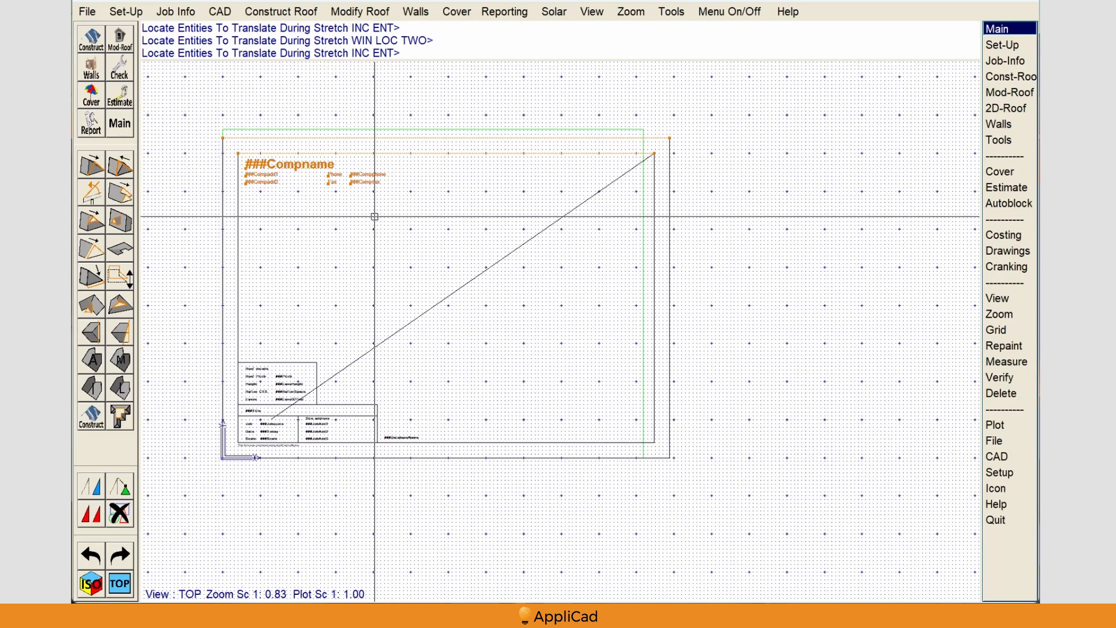
key("Return")
left_click(509, 318)
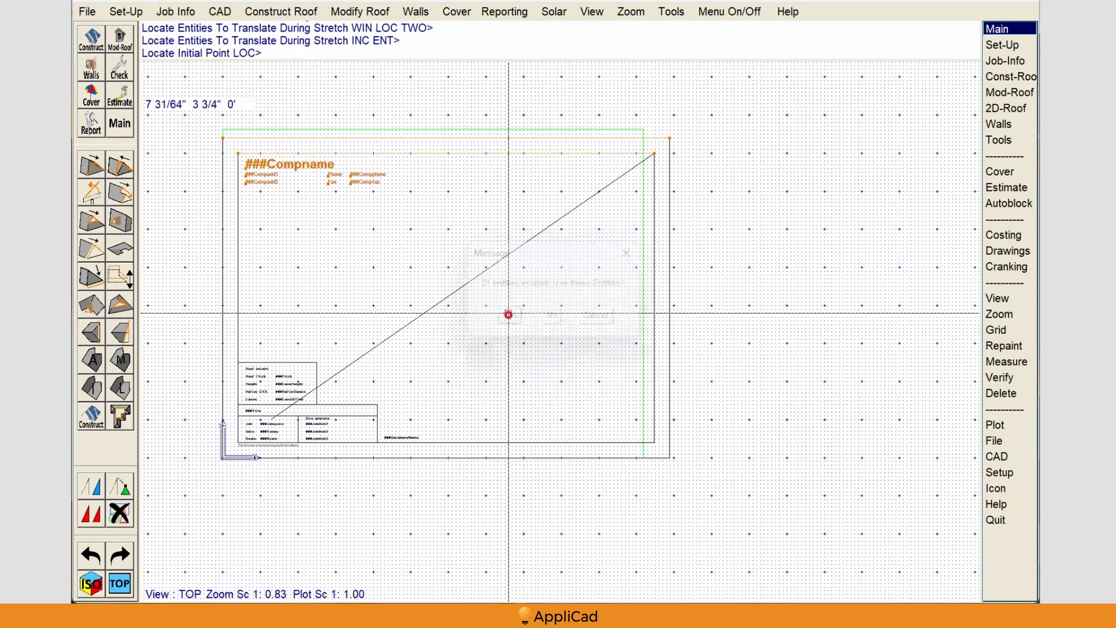
left_click(221, 139)
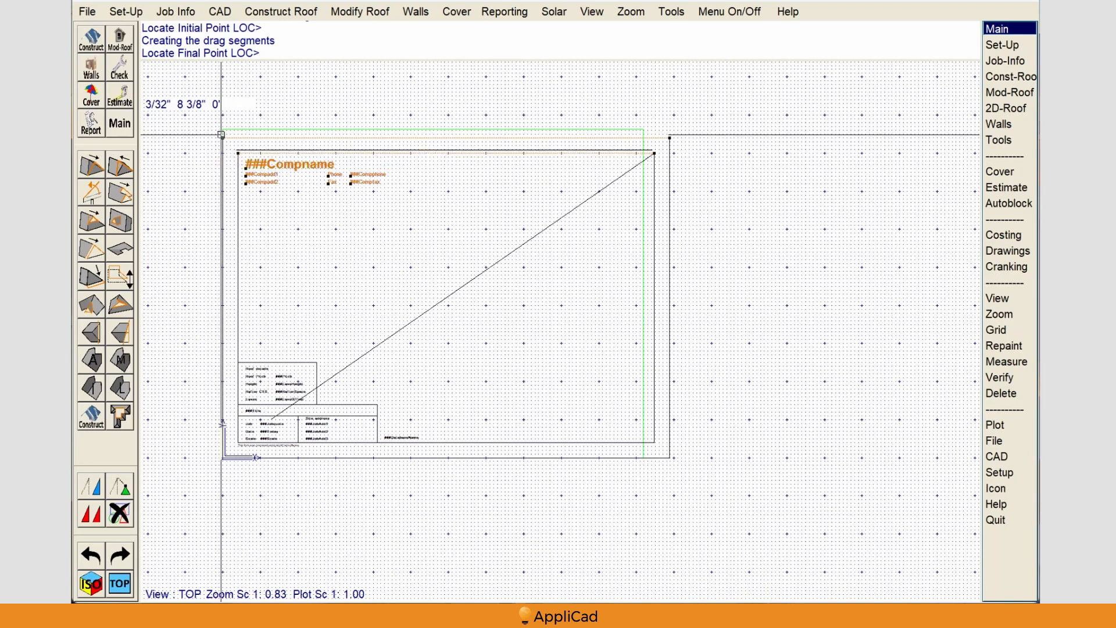
left_click(221, 130)
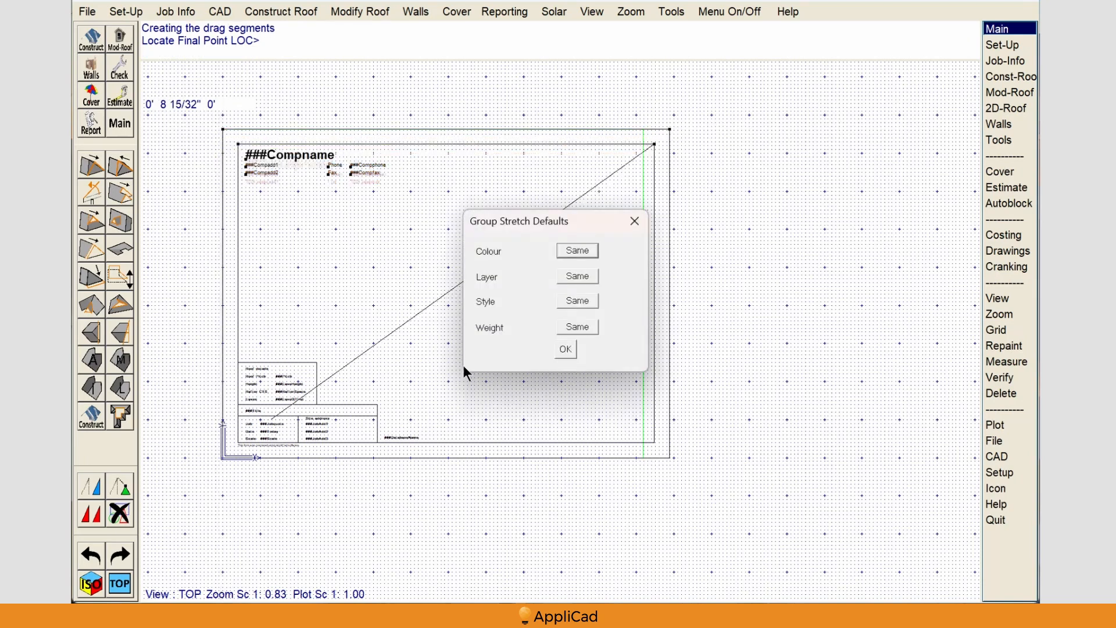
left_click(565, 350)
left_click(651, 114)
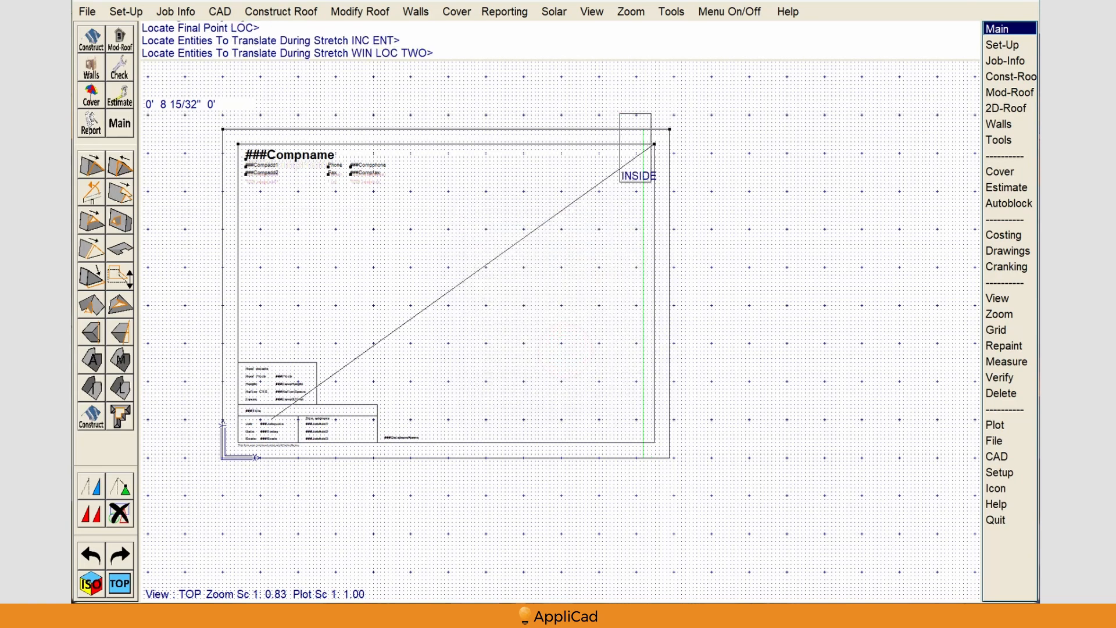
left_click(679, 497)
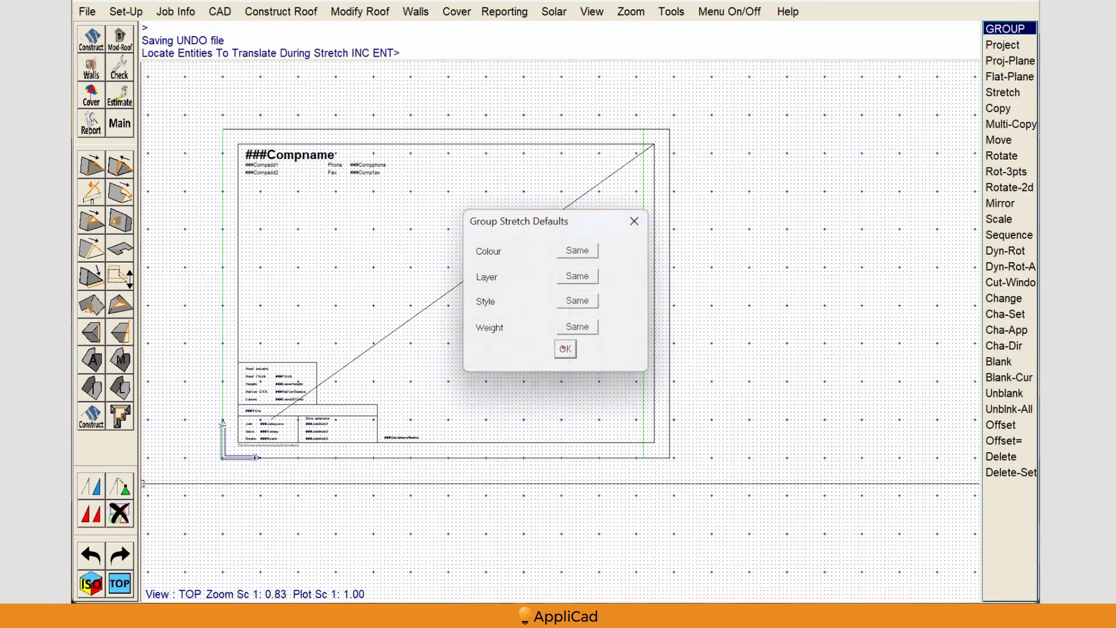
Group-stretch the form's right border lines and diagonal's upper end from the outer border's upper-right corner to the rectangle's upper-right corner, keeping the defaults
left_click(563, 347)
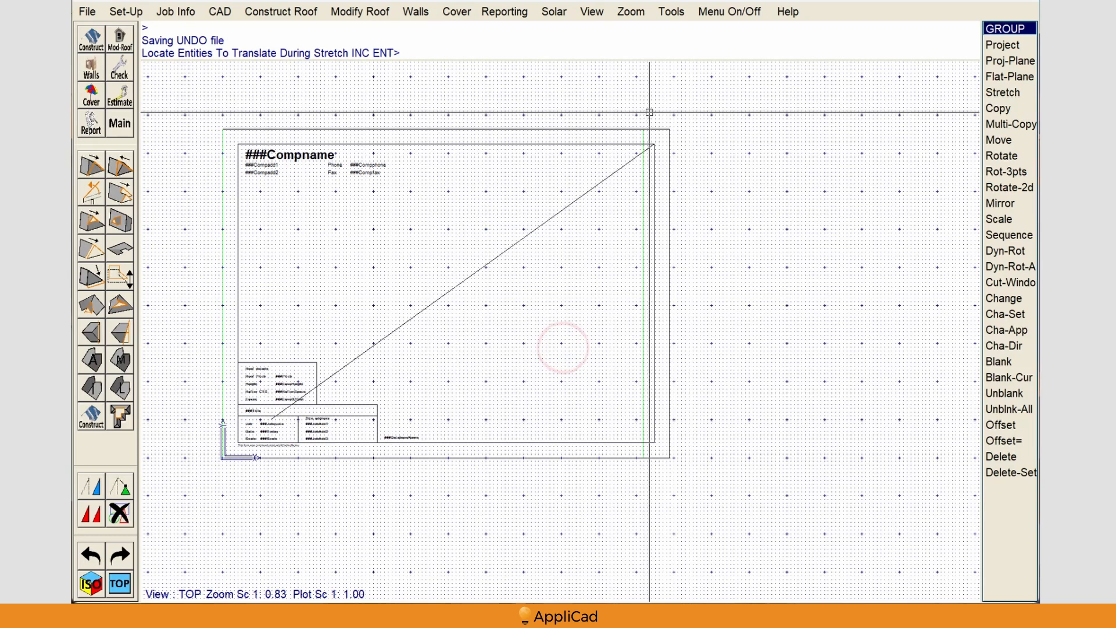
left_click(650, 112)
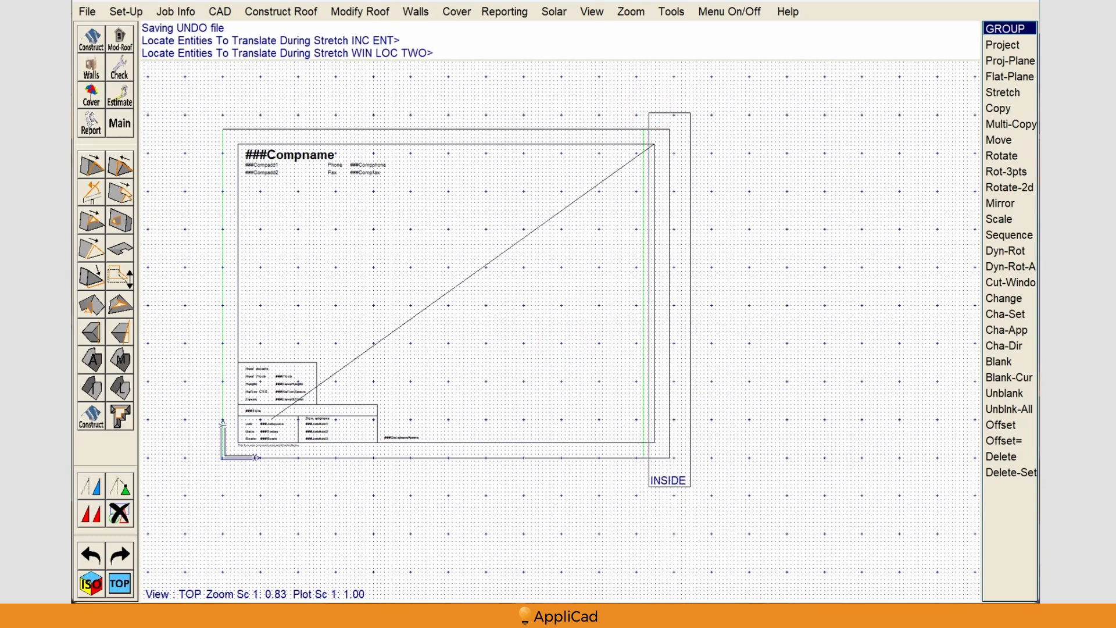
left_click(691, 486)
right_click(695, 157)
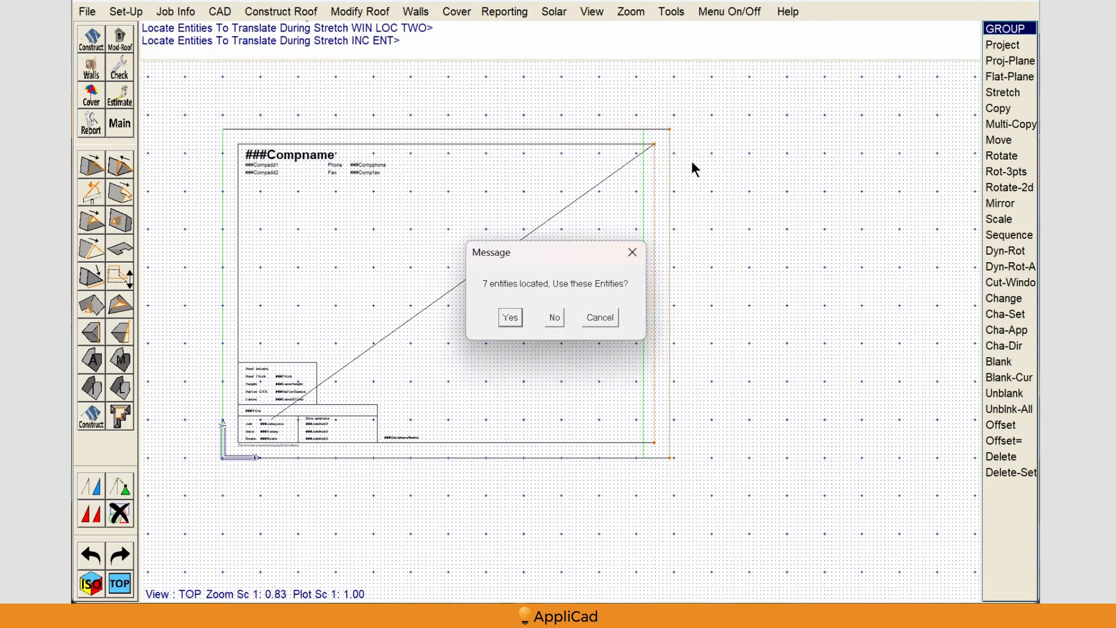
key("Return")
middle_click(668, 130)
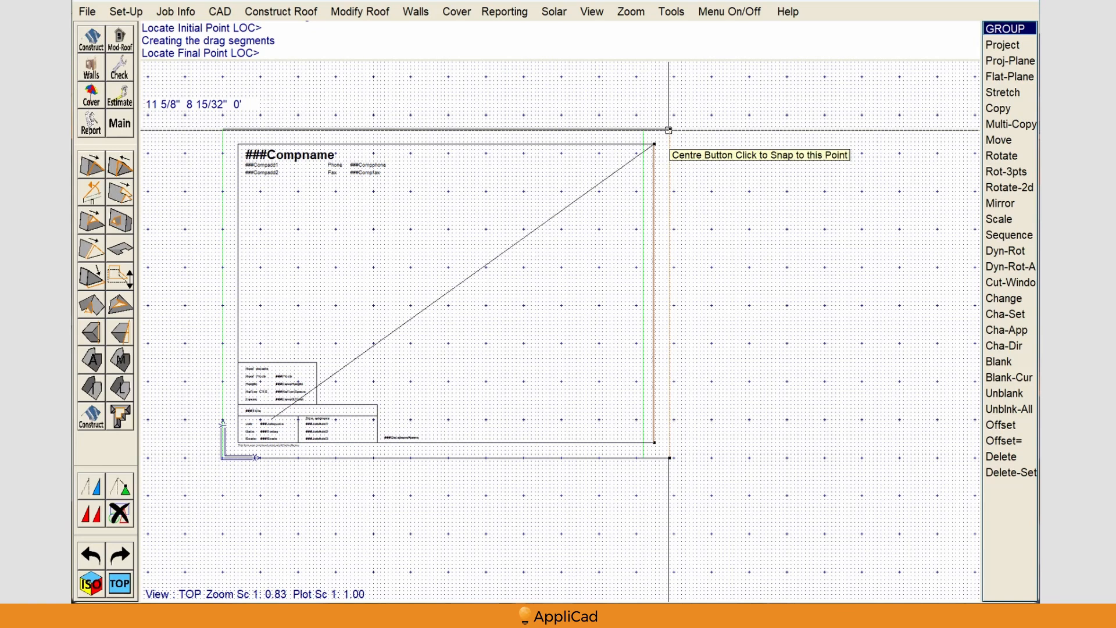
middle_click(643, 130)
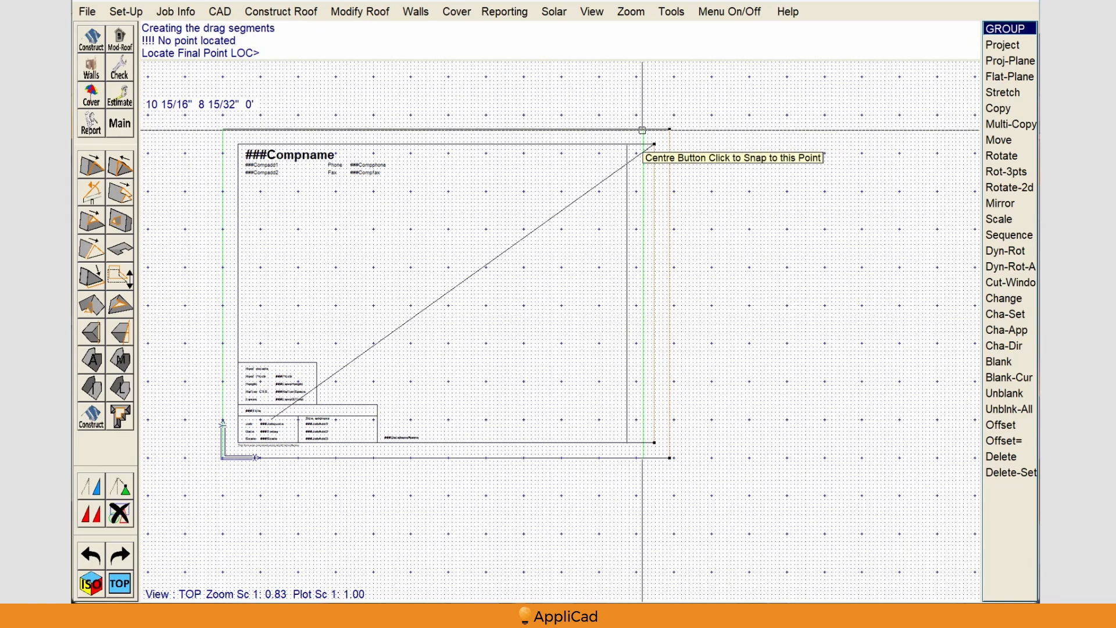
middle_click(643, 130)
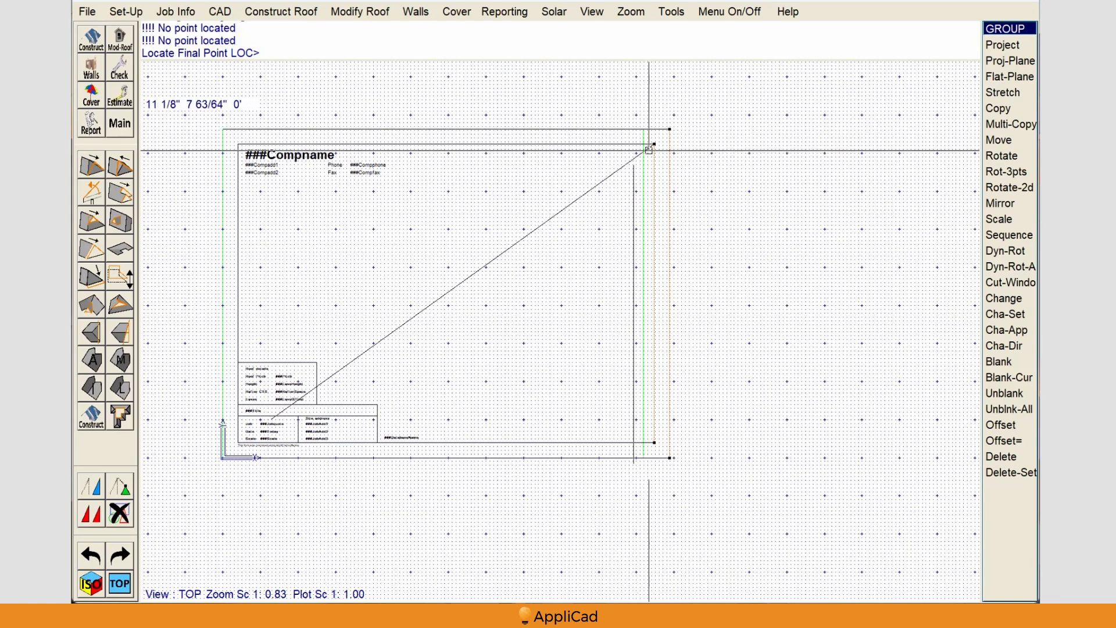
left_click(643, 130)
key("Return")
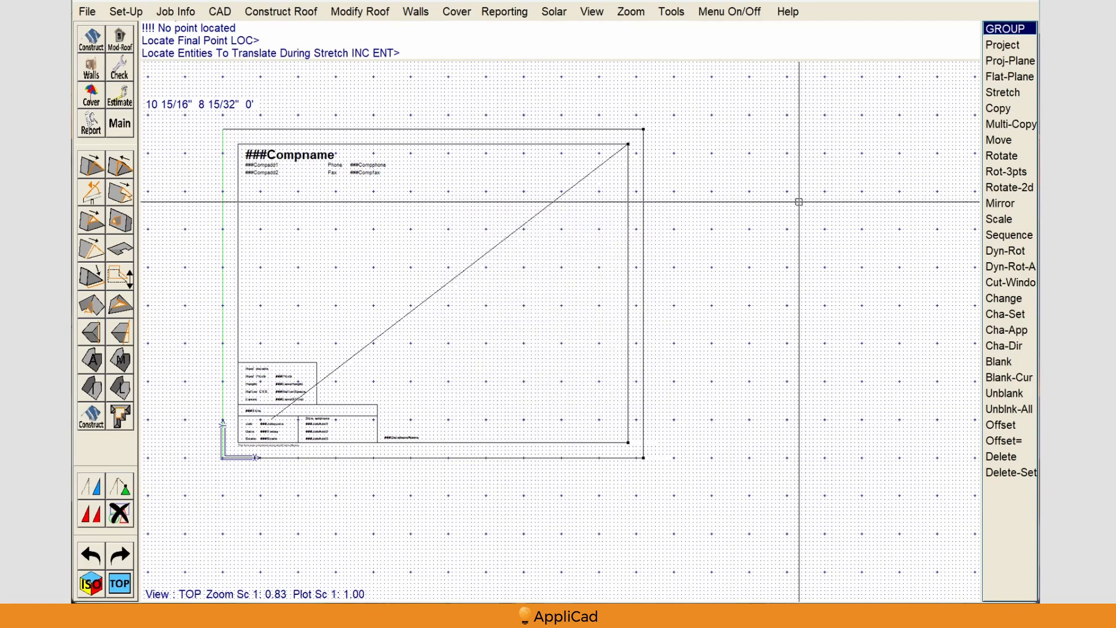
key("Return")
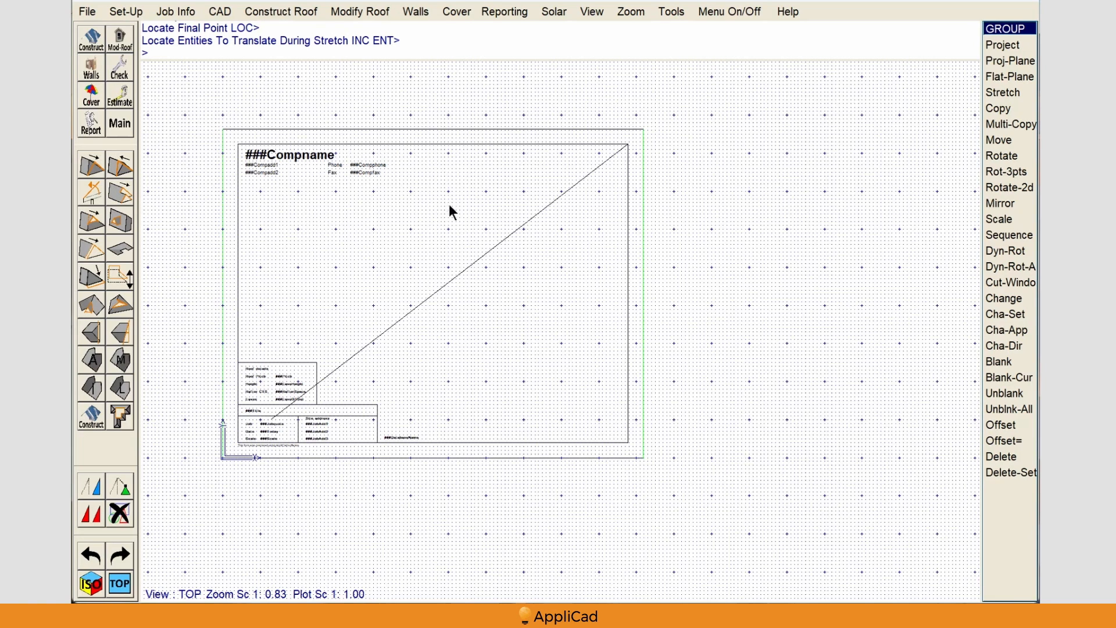
Save the resized drawing form under its existing file name
left_click(87, 12)
left_click(105, 102)
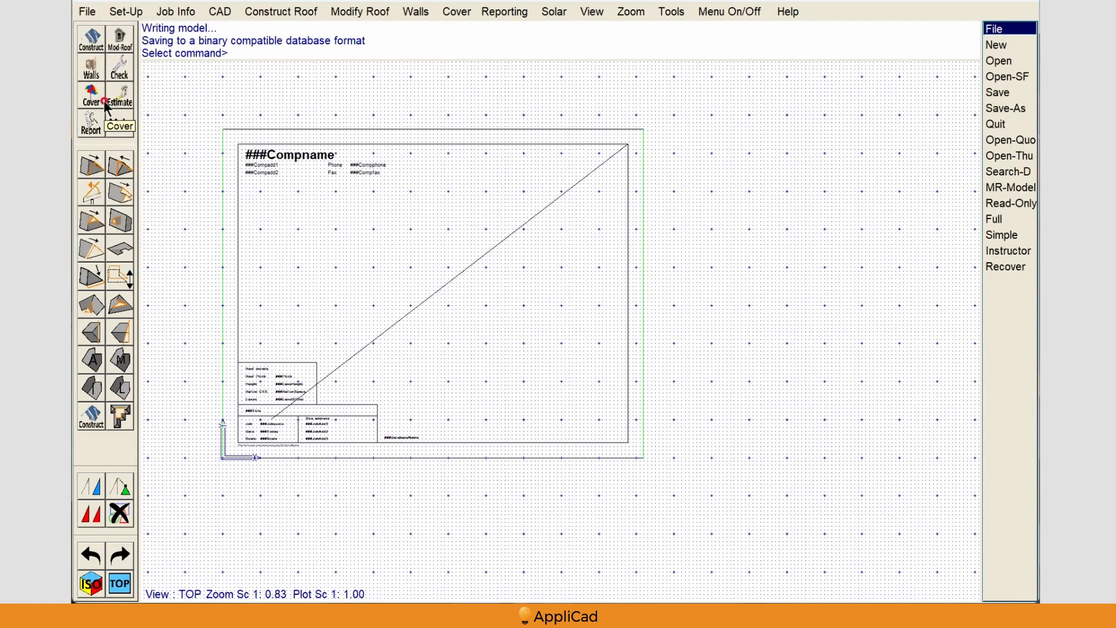